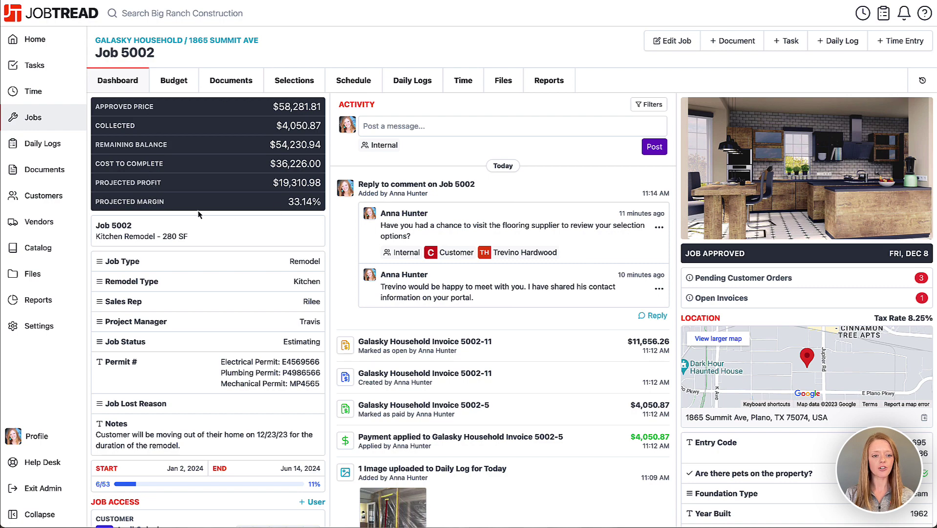
Step: Edit Job 5002's Job Status field, choose Pending Approval, and save it
scroll(199, 213, down, 3)
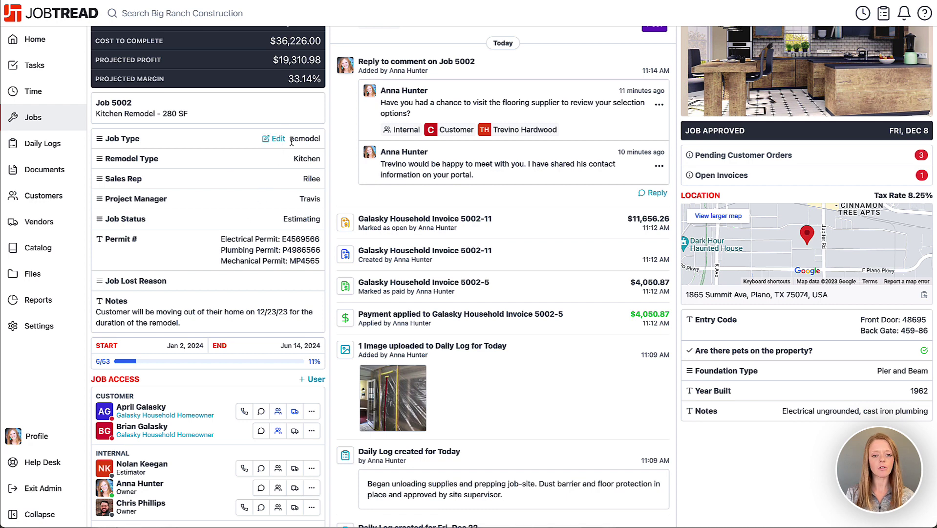
click(269, 219)
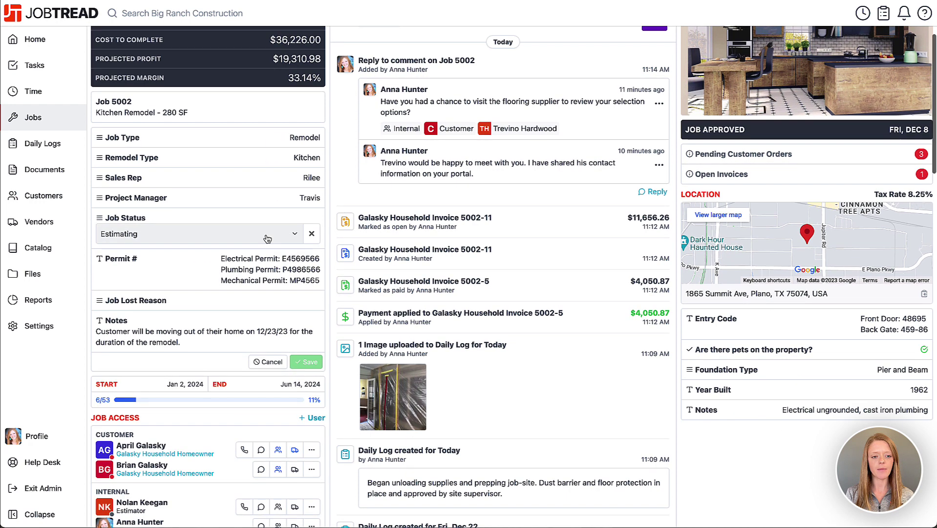
click(268, 235)
click(250, 250)
click(311, 361)
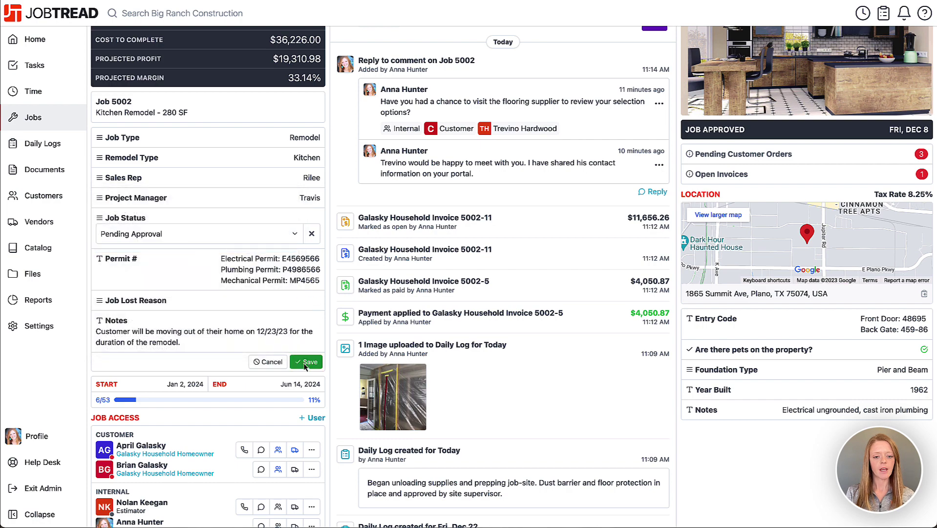
scroll(274, 318, down, 3)
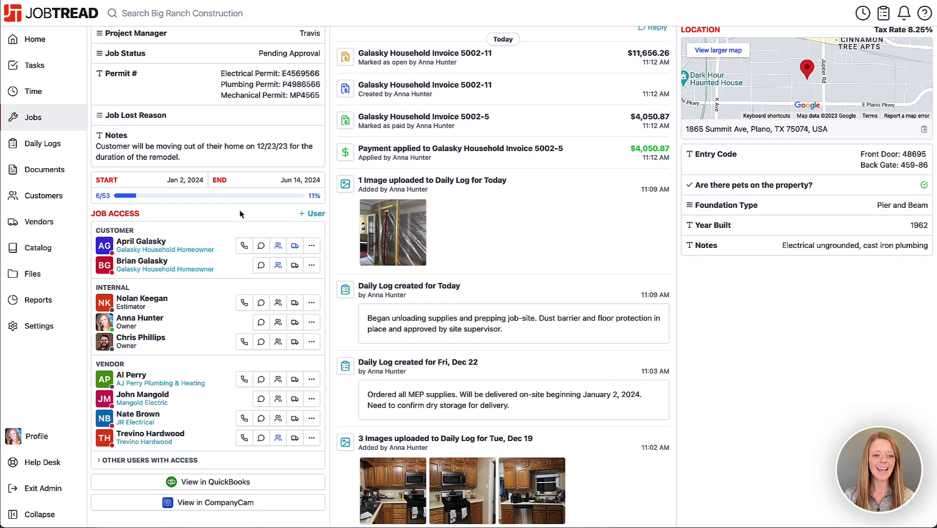
scroll(239, 213, down, 1)
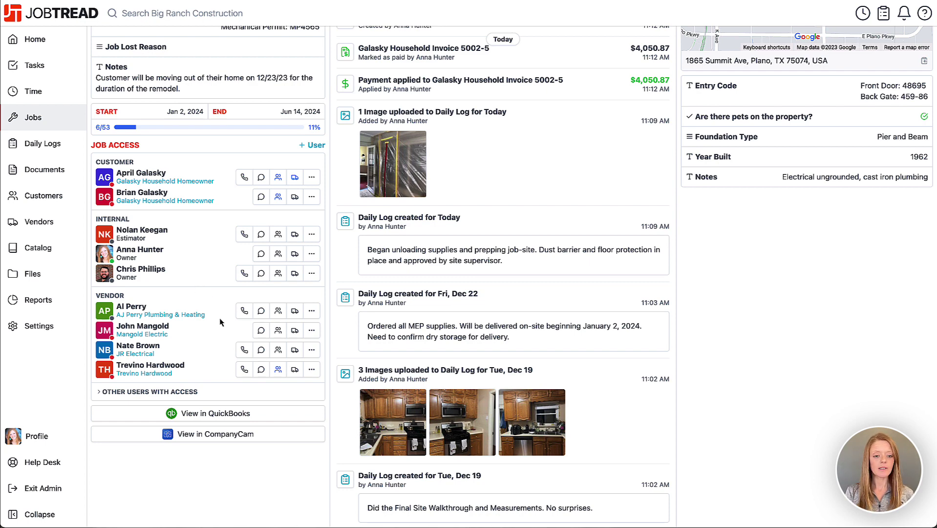
scroll(207, 380, down, 1)
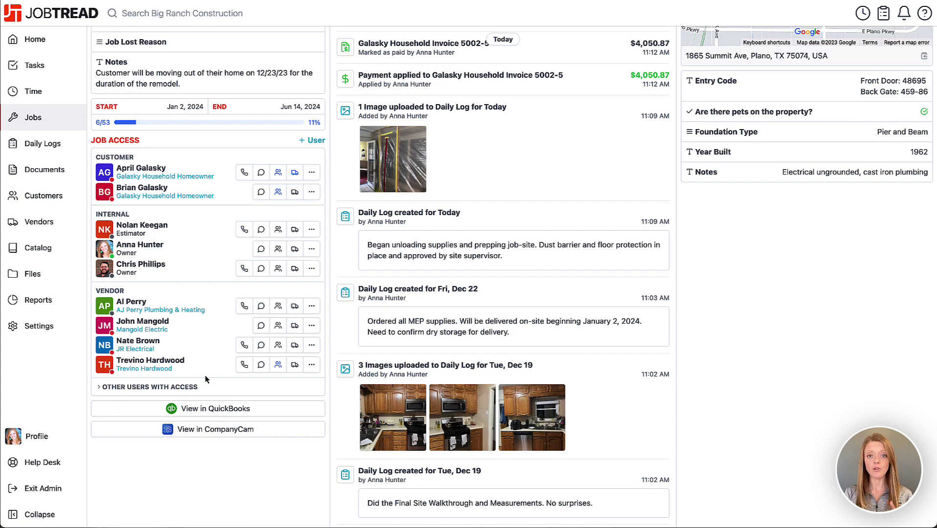
Step: Add the vendor Brassart HVAC from the Give Job Access To list under Job Access
click(316, 140)
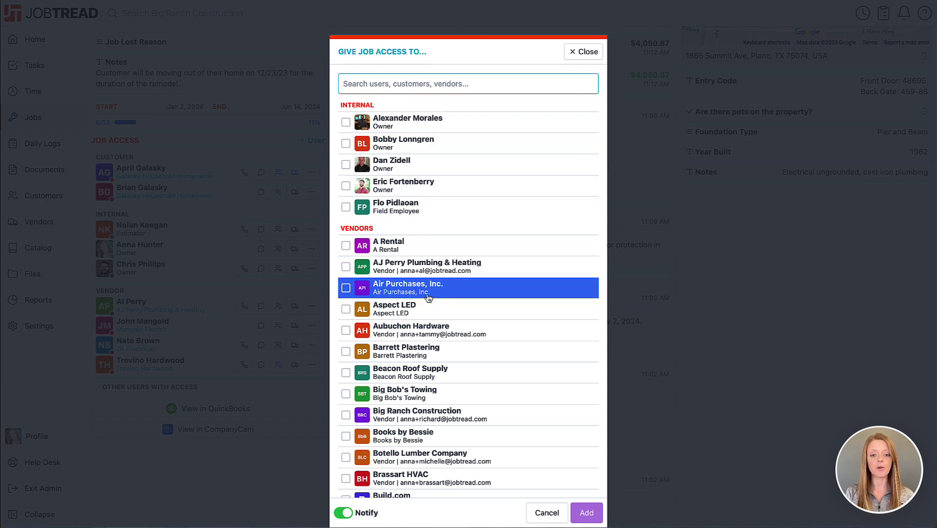
scroll(428, 297, down, 10)
scroll(428, 297, up, 10)
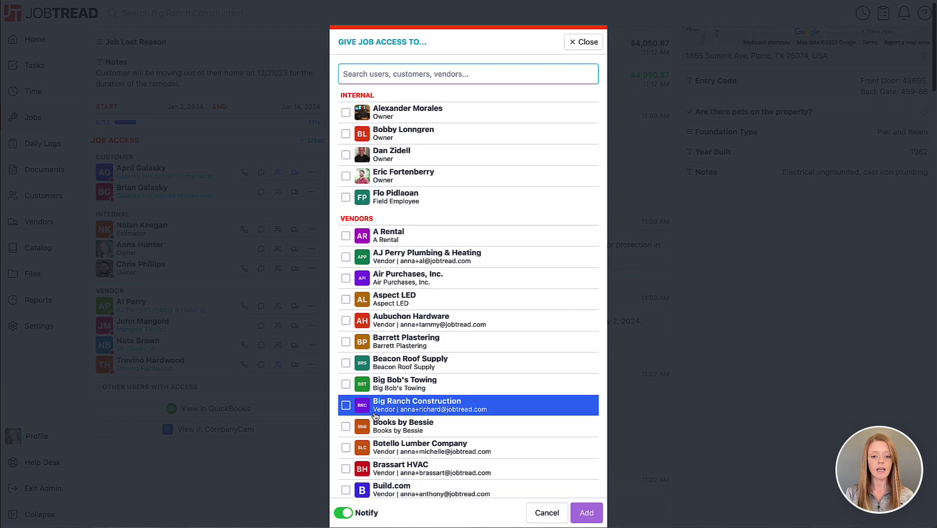
scroll(374, 416, down, 5)
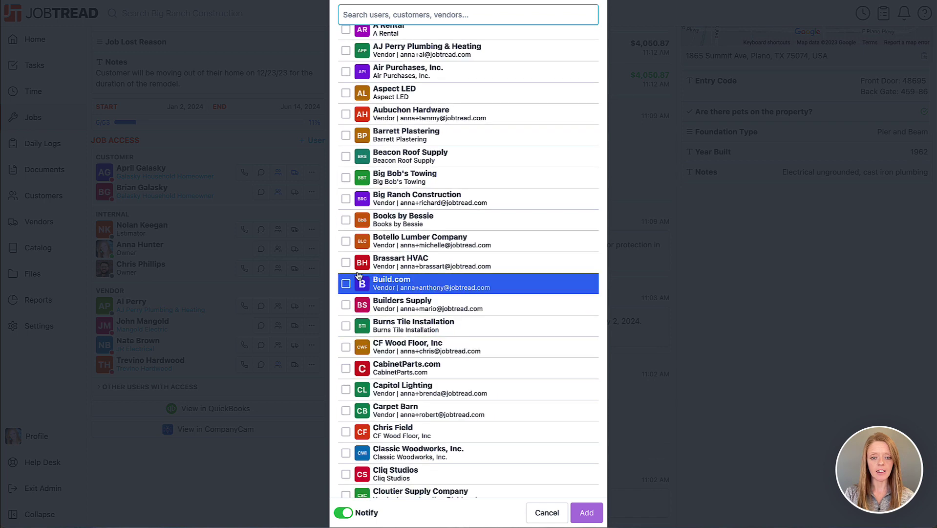
click(347, 263)
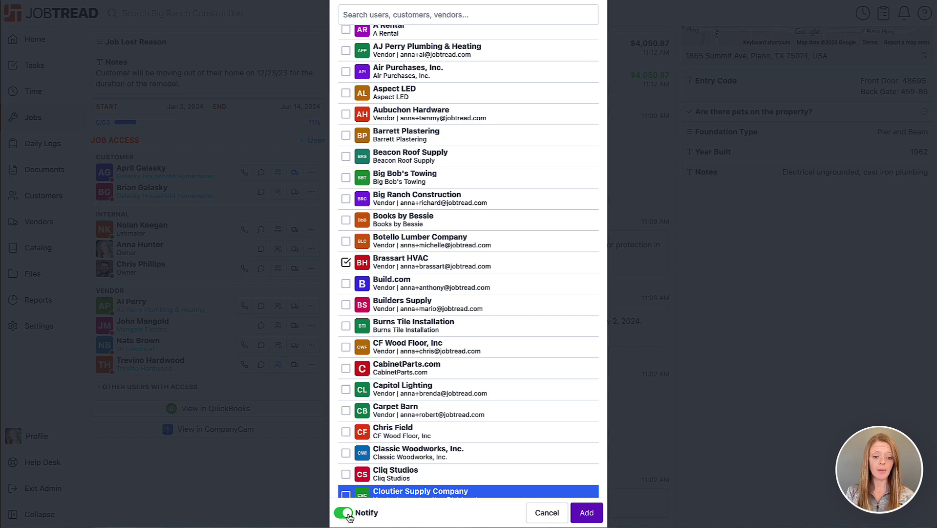
click(586, 519)
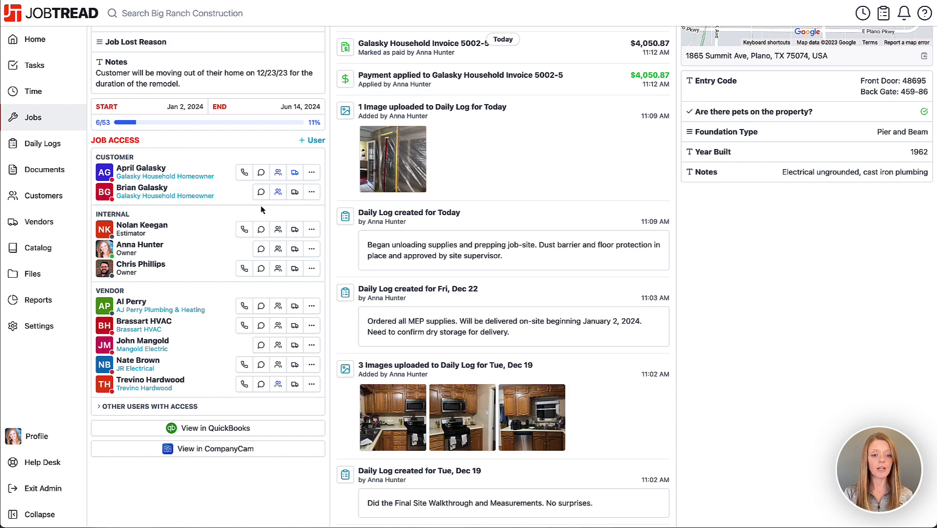
Step: Show the second homeowner to customer roles, briefly checking the first homeowner's extra options
click(278, 201)
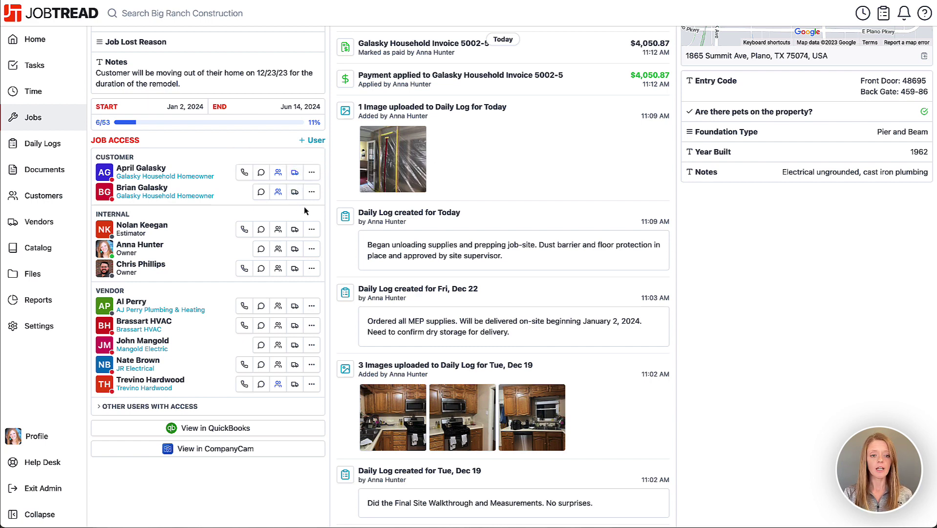
click(312, 176)
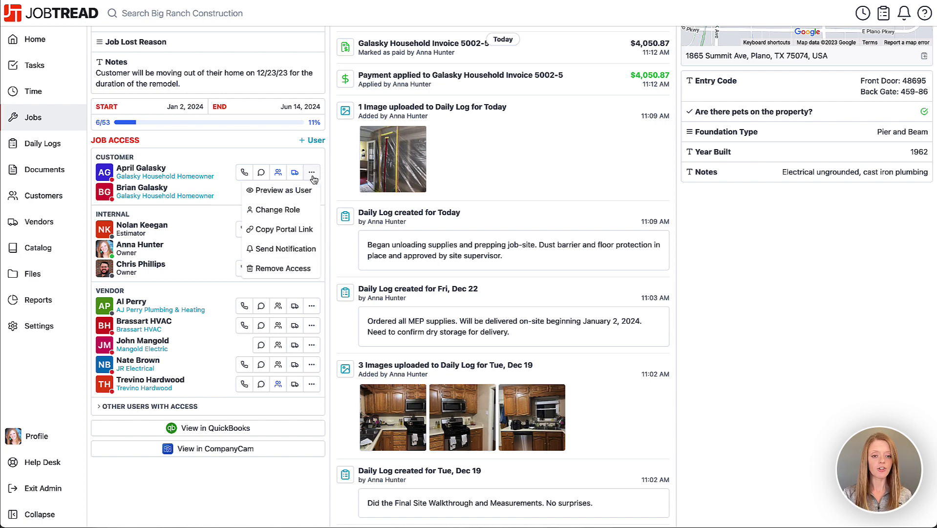
click(330, 183)
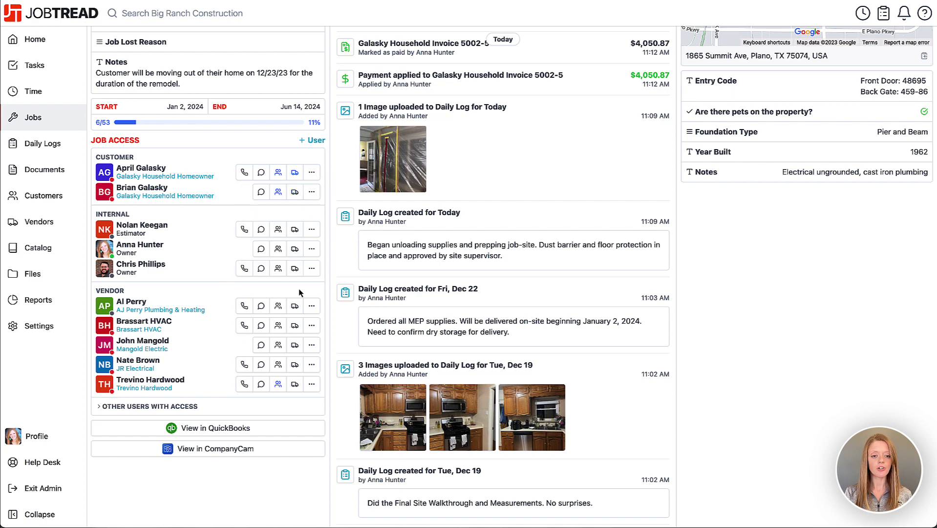
Step: Show the estimator, the Mangold Electric contact and Brassart HVAC to customer roles
click(279, 233)
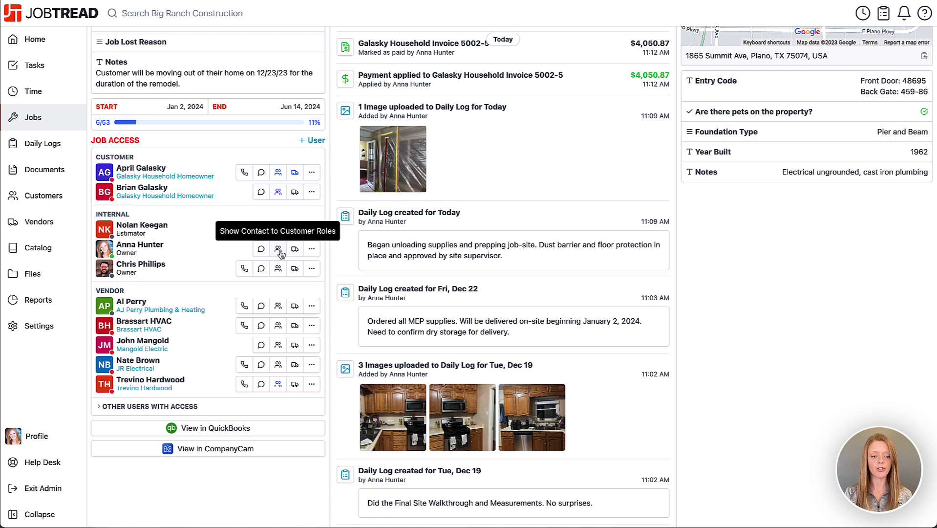
click(278, 248)
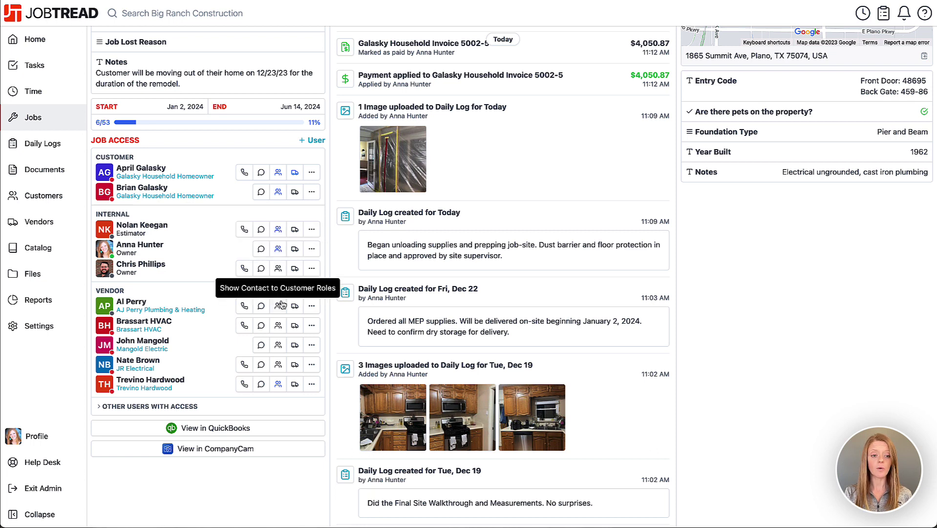
click(278, 344)
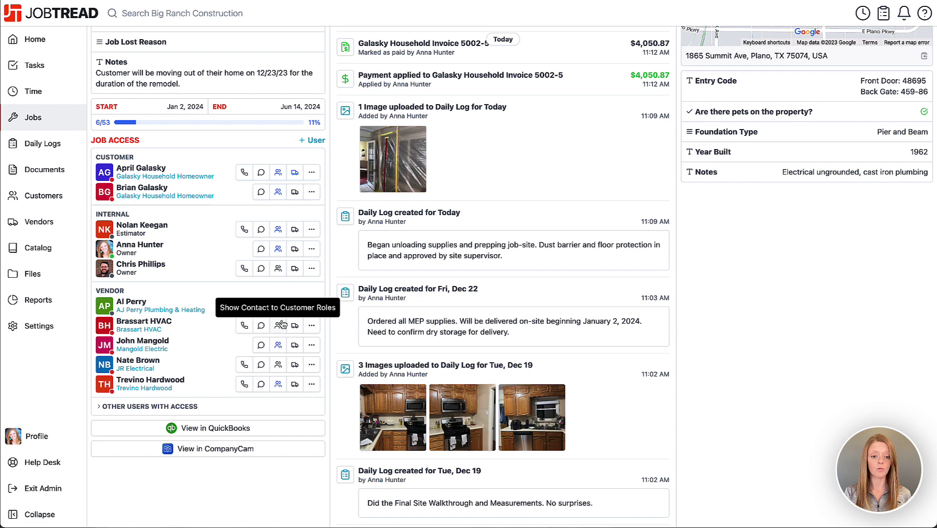
click(281, 327)
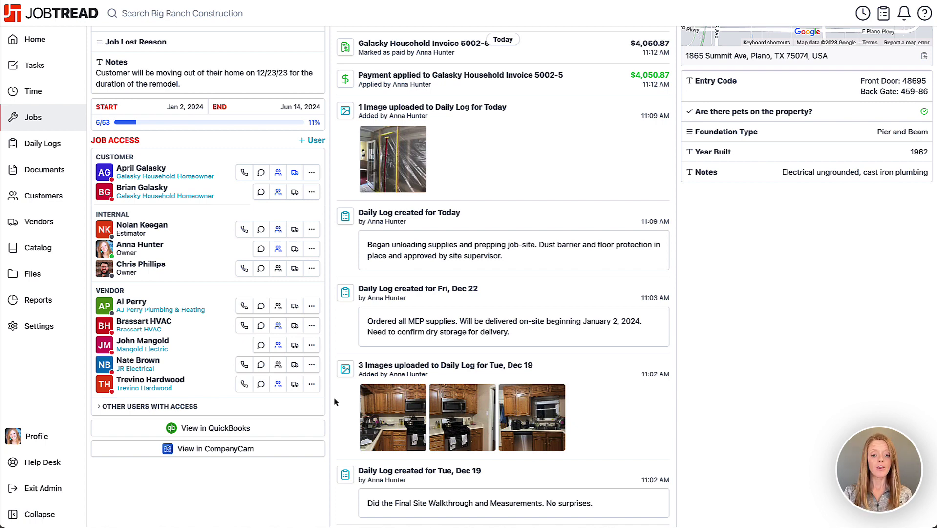
Step: Expand Other Users With Access and add another Owner-role staff member to Job 5002
click(152, 409)
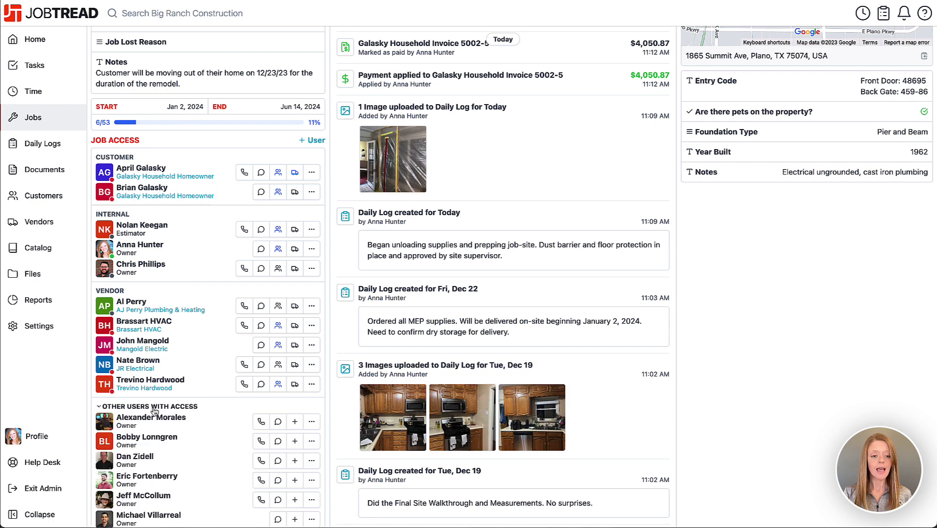
scroll(194, 420, down, 4)
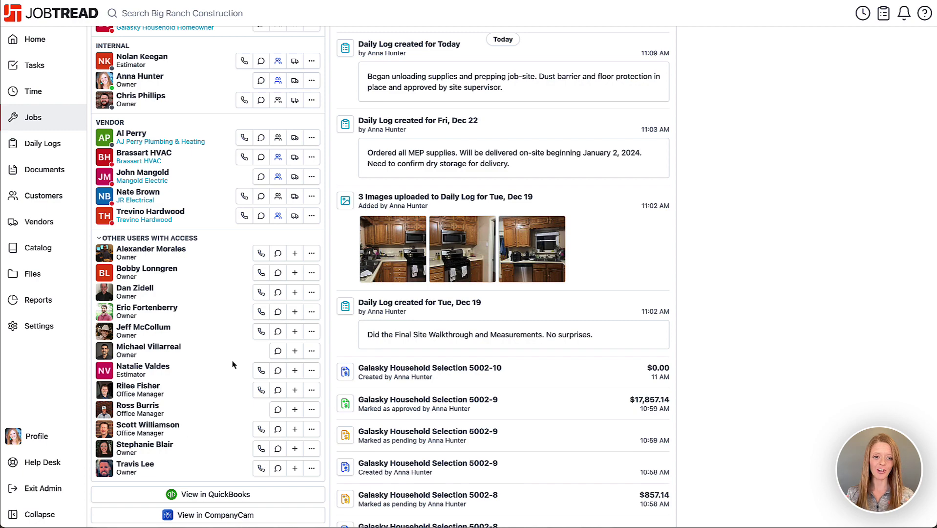
click(295, 316)
scroll(341, 282, up, 6)
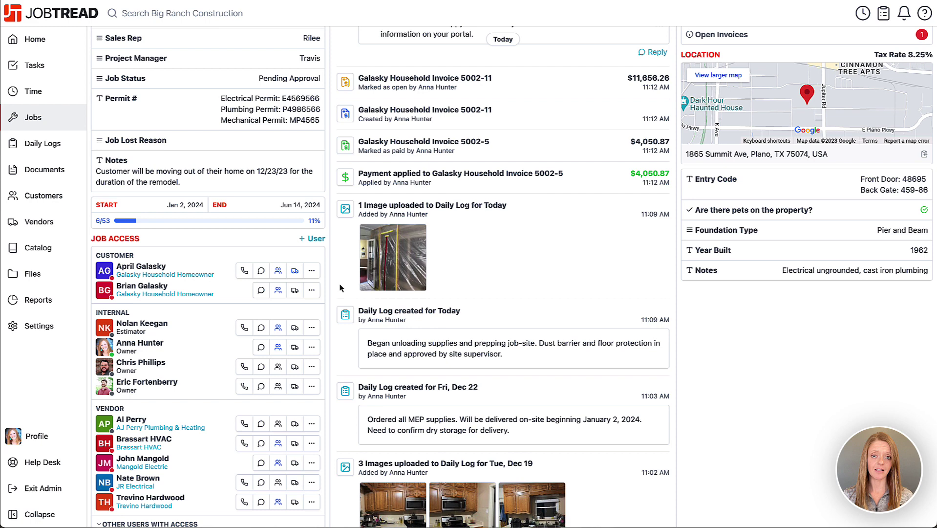
Step: Start a message from the first homeowner's contact, then remove the homeowner as recipient
click(262, 271)
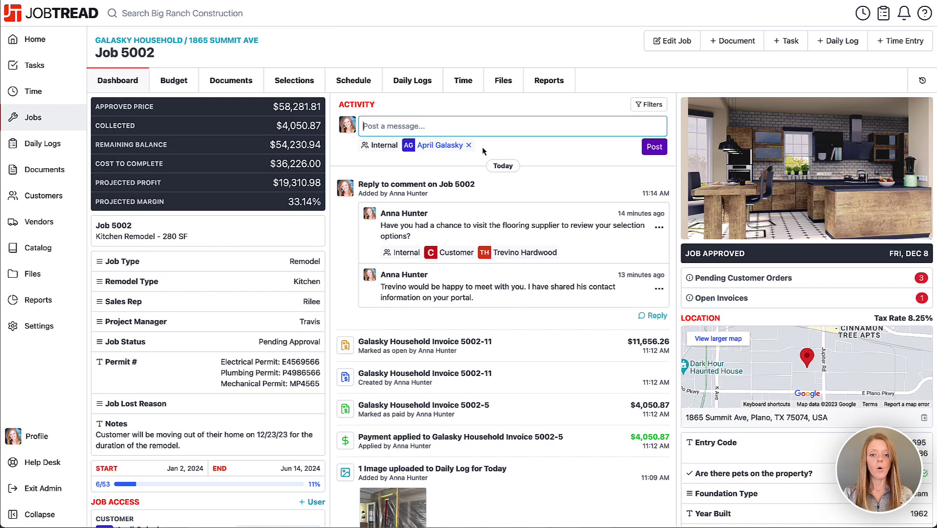
click(469, 146)
click(408, 126)
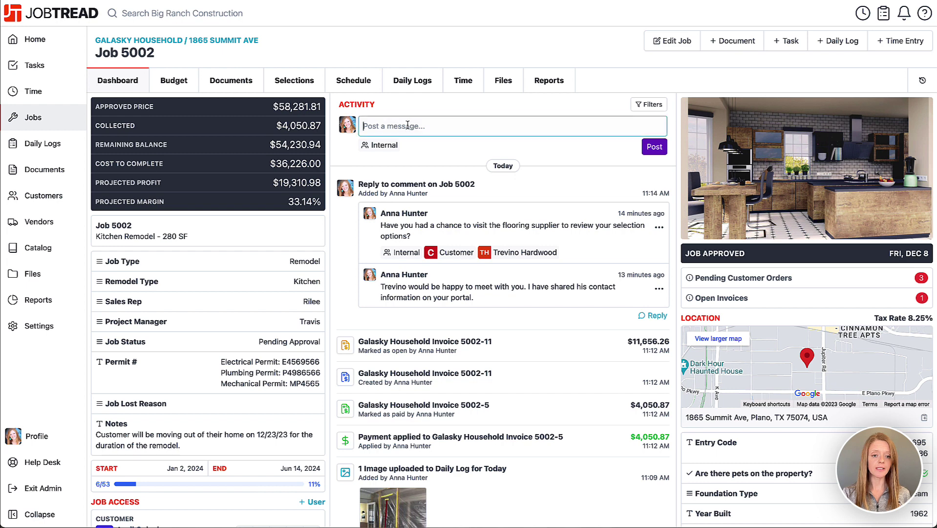
Step: Type @ in Post a message and browse the list of users, roles and vendors to mention
text(@)
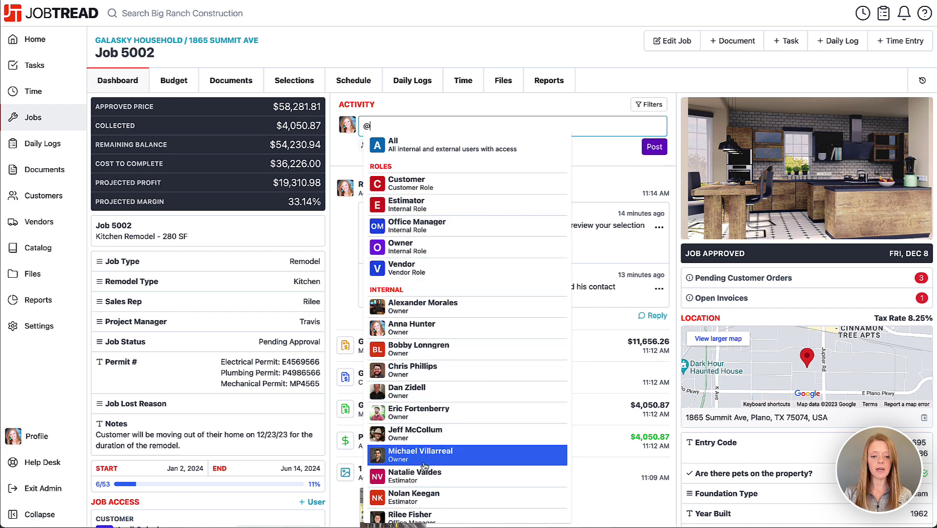
scroll(424, 459, down, 3)
scroll(424, 465, down, 3)
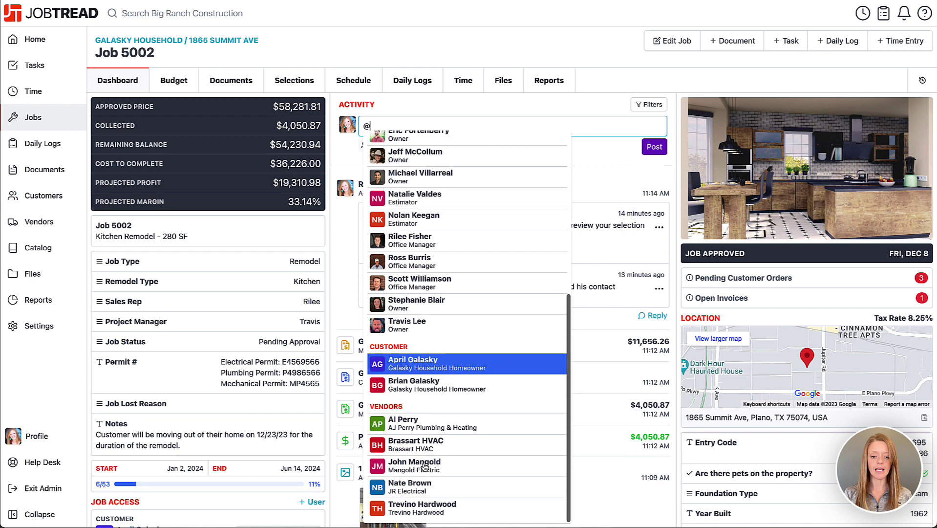
scroll(425, 468, up, 1)
scroll(424, 469, up, 5)
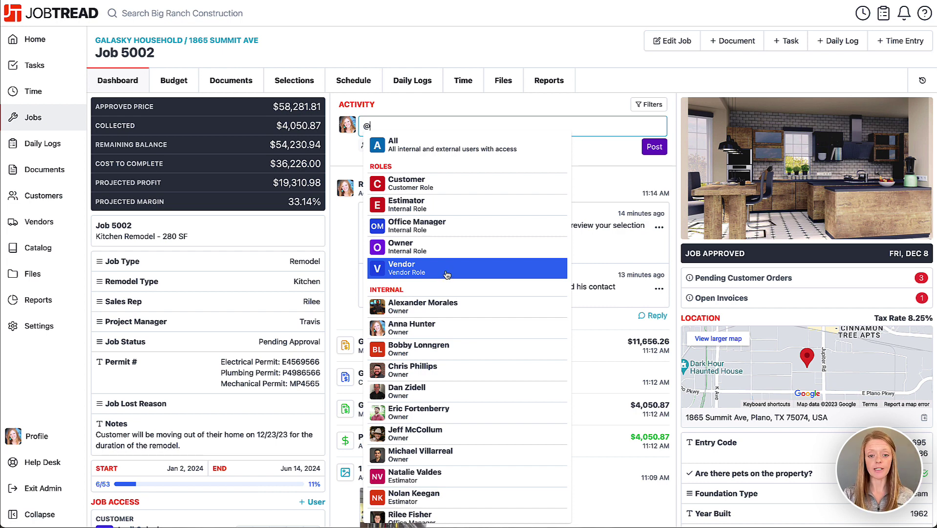
click(417, 273)
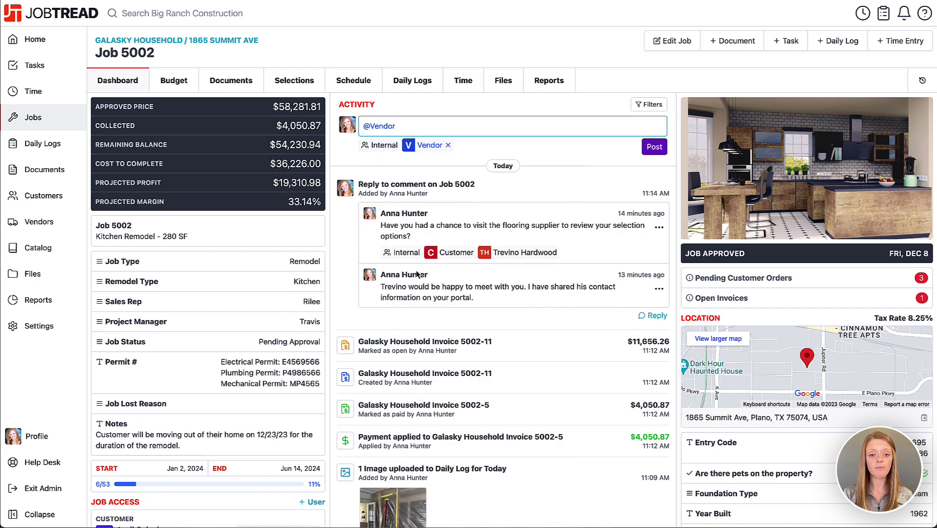
text(The p)
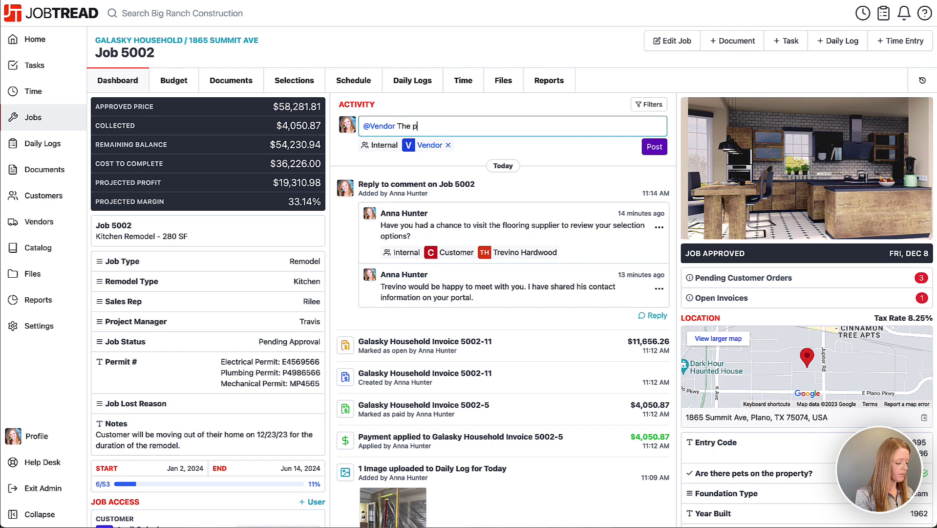
text(roject will be )
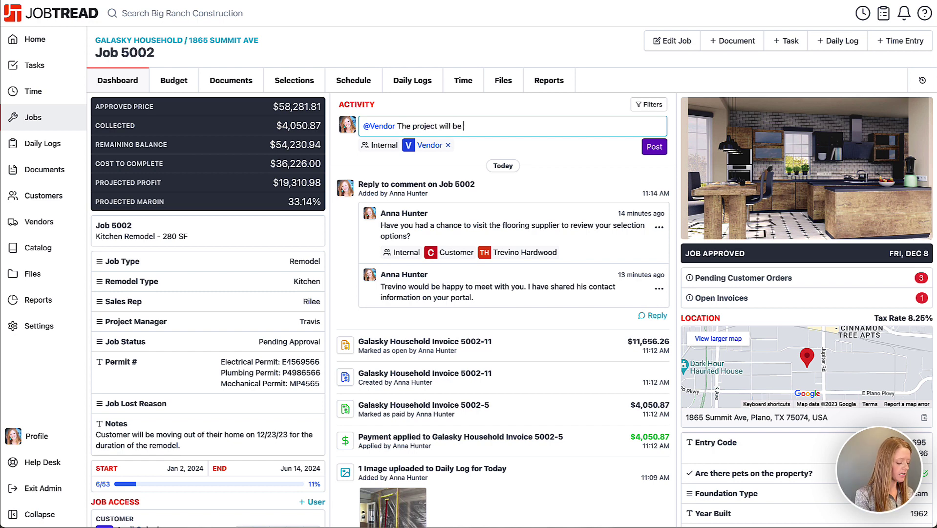
text(delayed 2 wee)
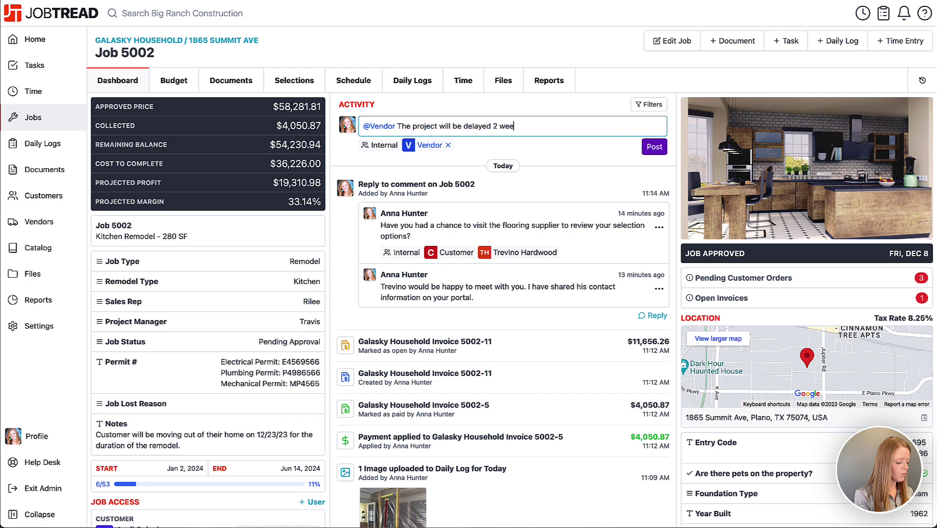
text(ks due to bad weather.)
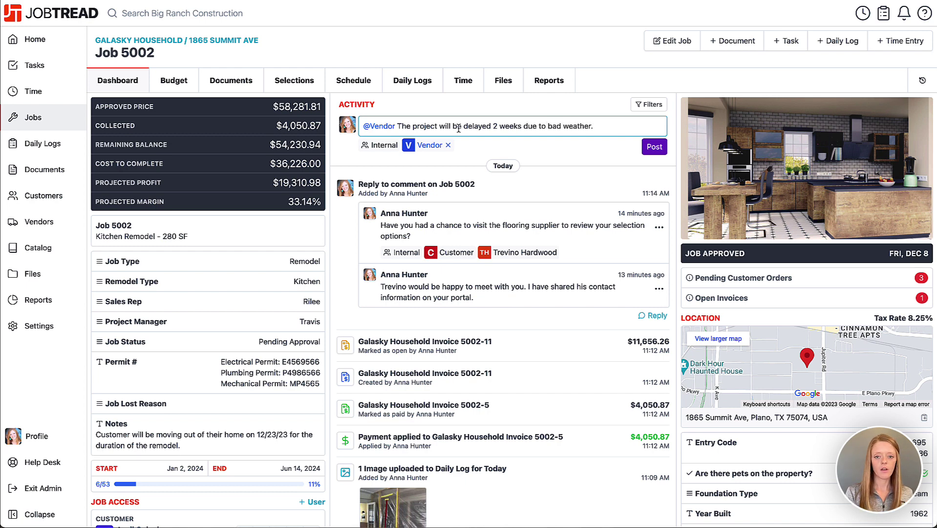
click(656, 148)
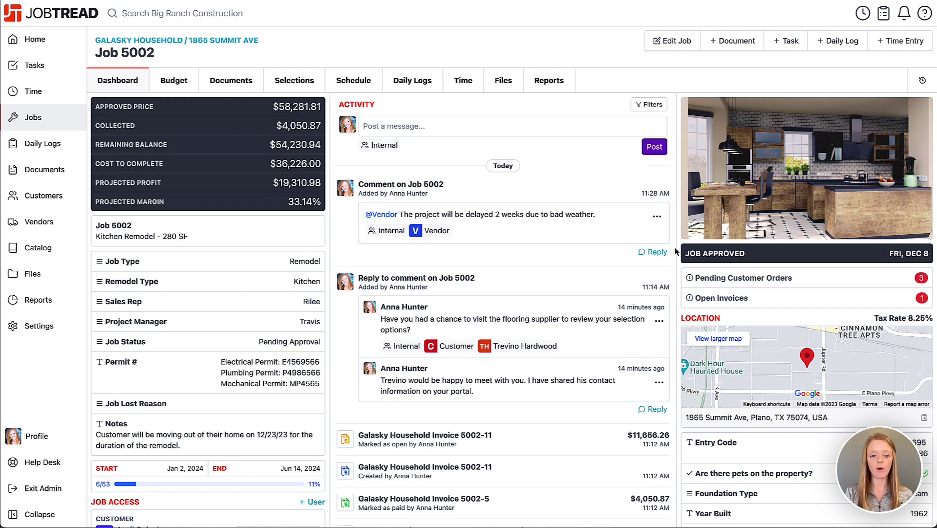
scroll(675, 251, down, 12)
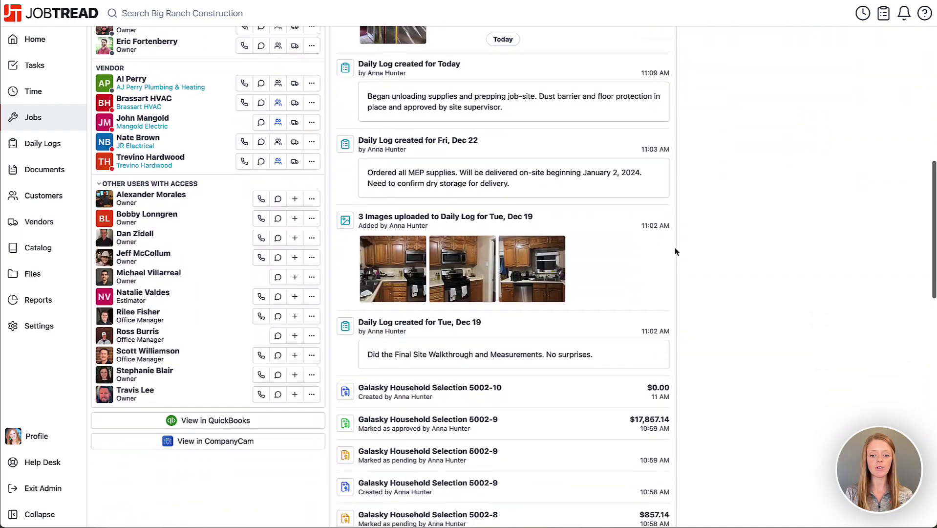
scroll(675, 252, down, 5)
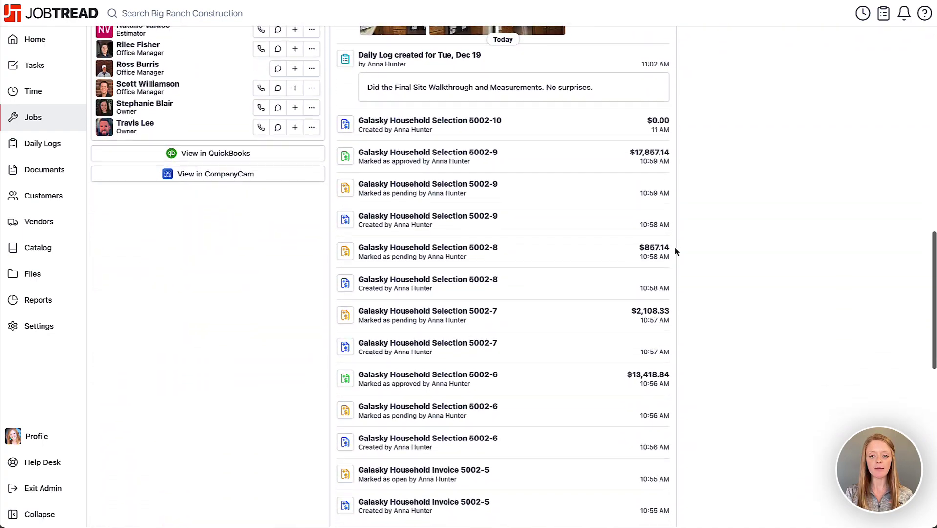
scroll(675, 252, down, 3)
scroll(675, 252, up, 4)
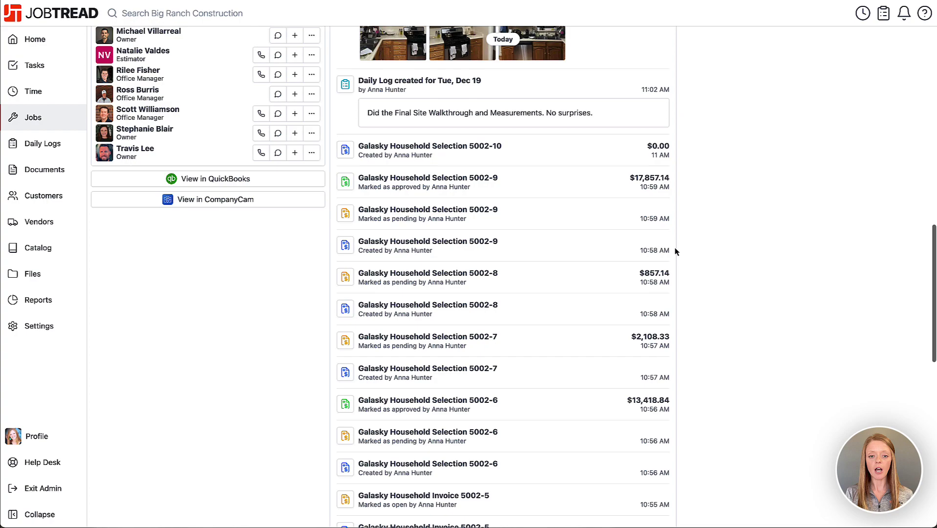
scroll(675, 251, up, 12)
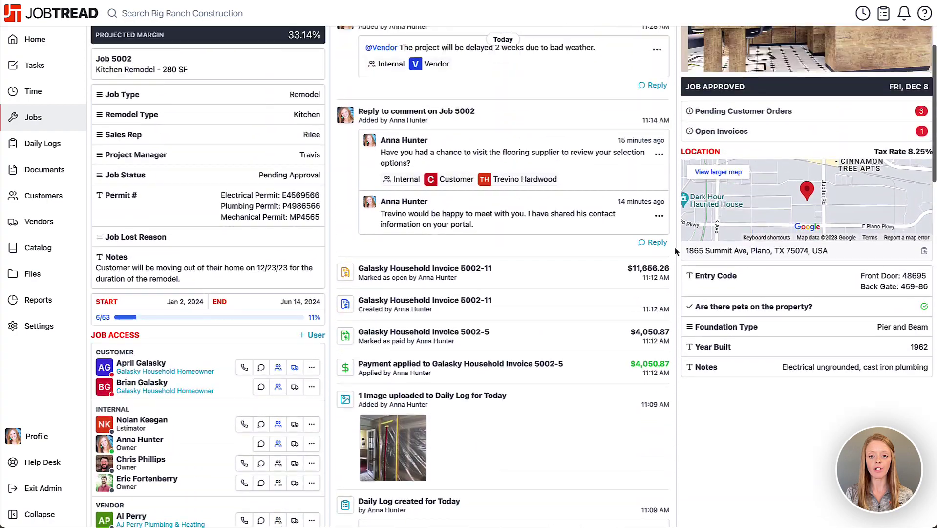
scroll(675, 251, up, 3)
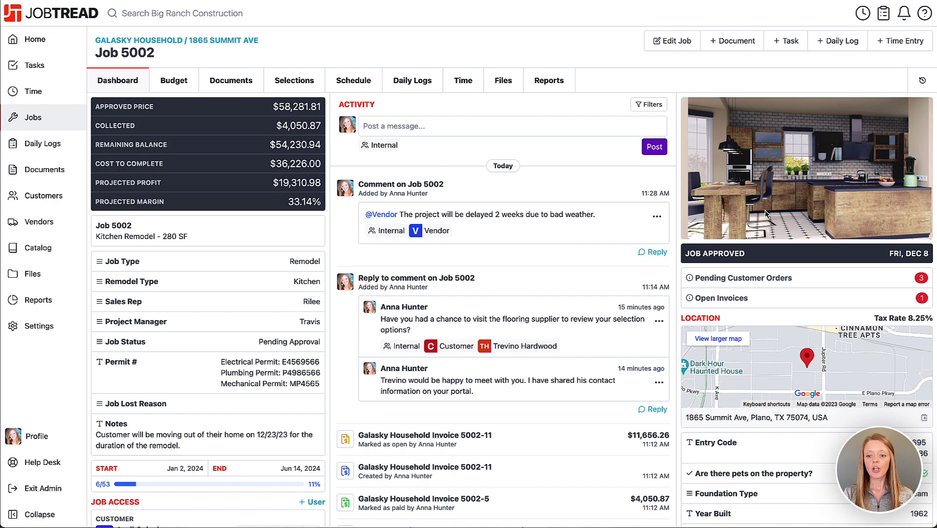
scroll(765, 212, down, 2)
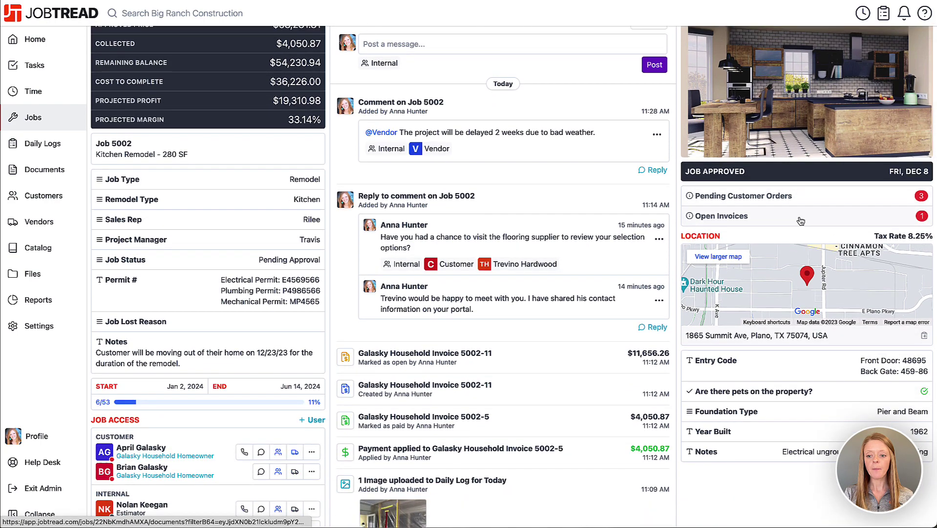
scroll(801, 222, down, 3)
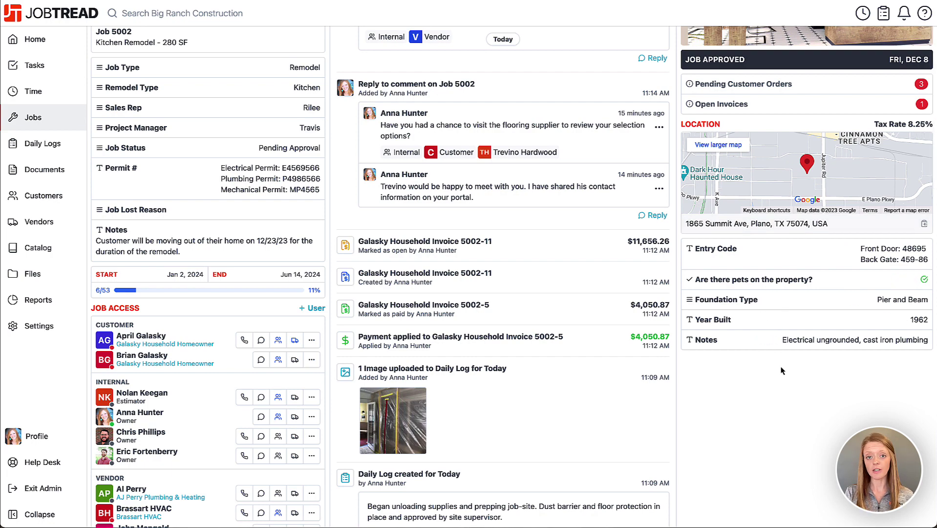
scroll(602, 98, up, 5)
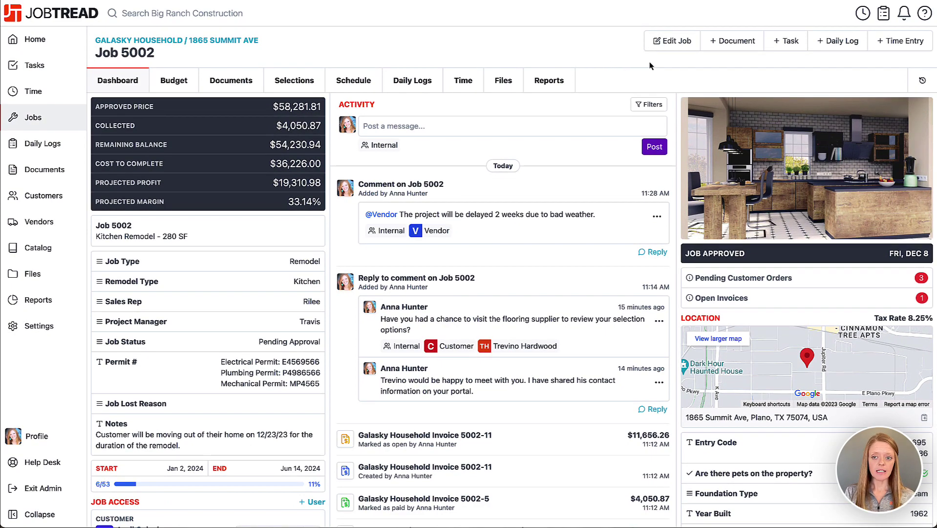
click(675, 48)
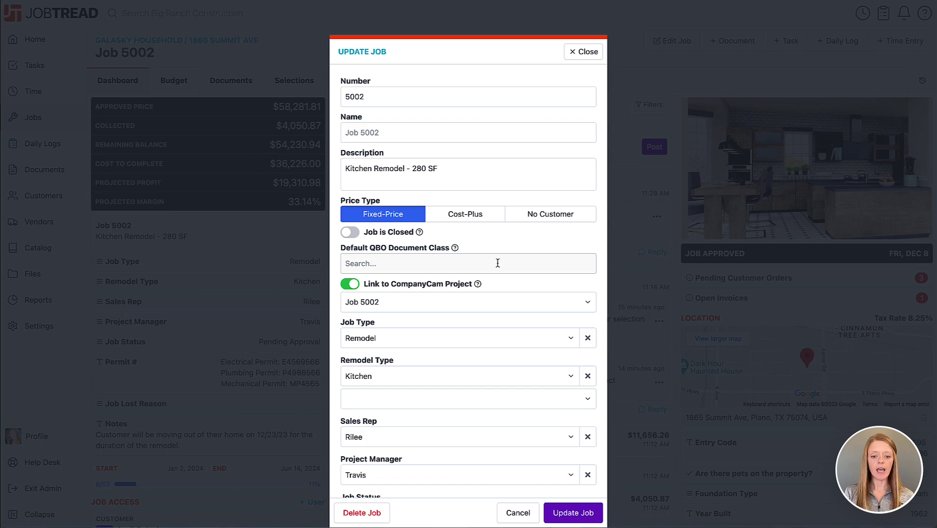
scroll(497, 263, down, 8)
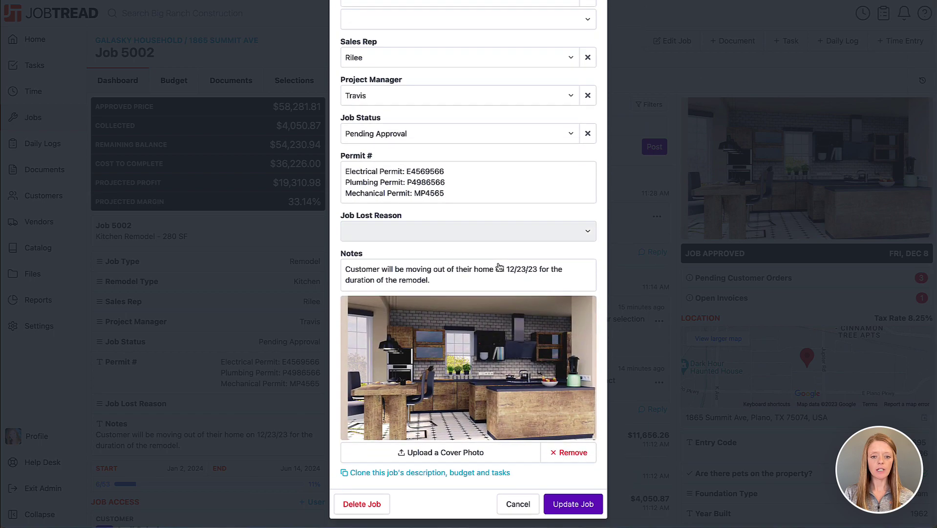
scroll(500, 266, up, 8)
click(589, 52)
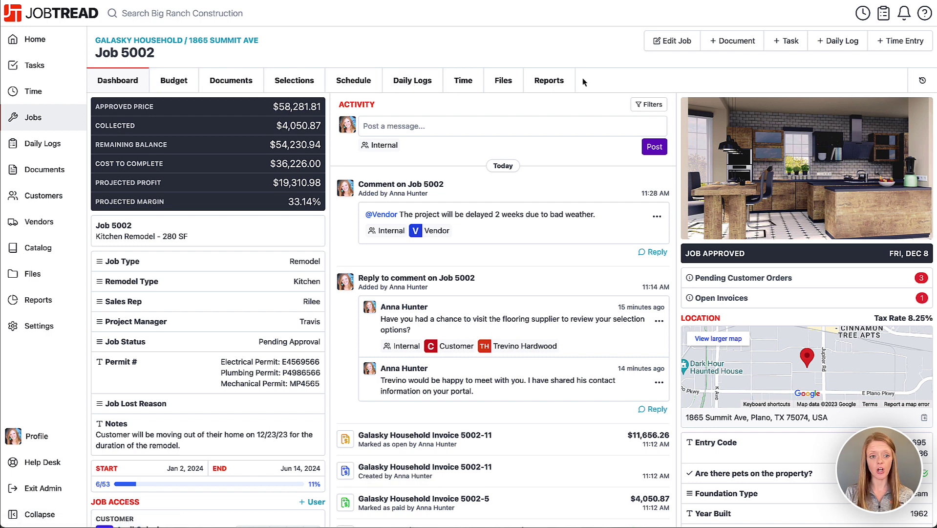
Step: Review the budget expanded one level, then the Documents list, filtering to the open invoice and clearing it
click(167, 82)
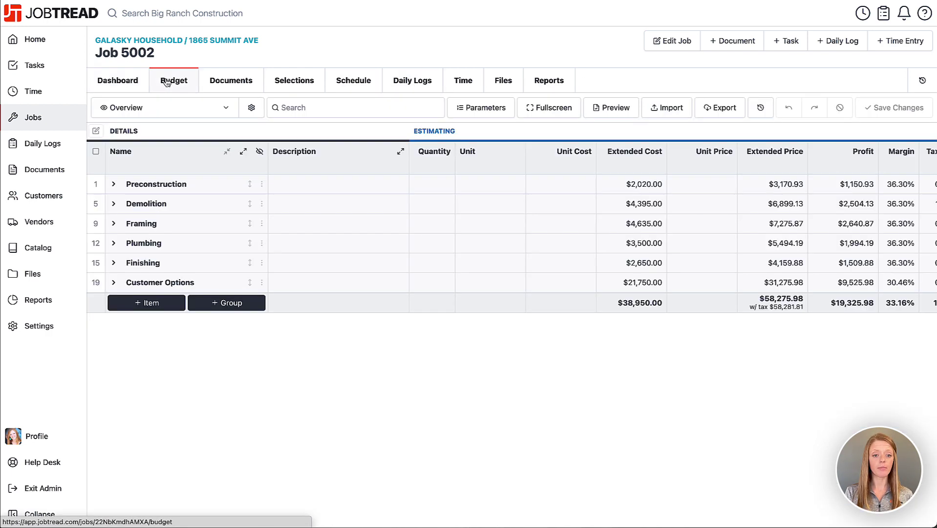
click(243, 151)
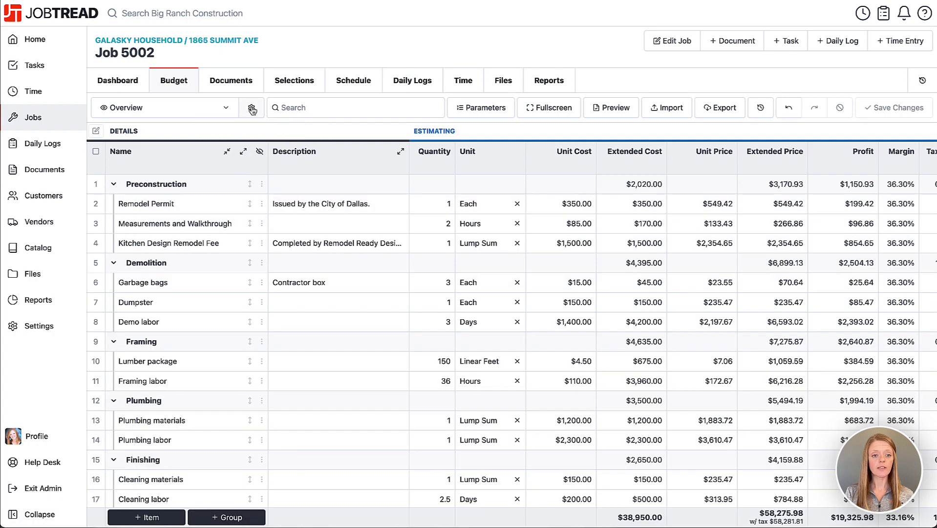
click(239, 86)
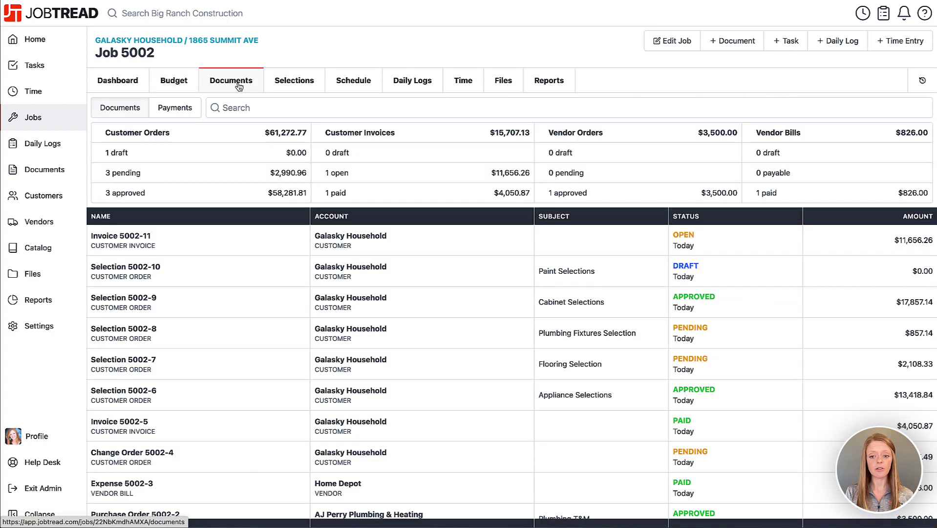
scroll(253, 283, down, 1)
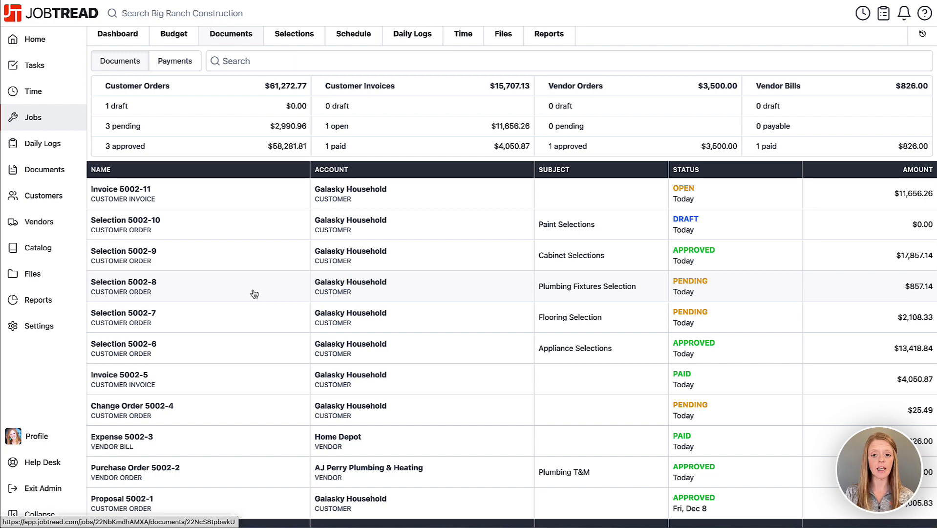
scroll(601, 263, up, 1)
scroll(396, 261, up, 1)
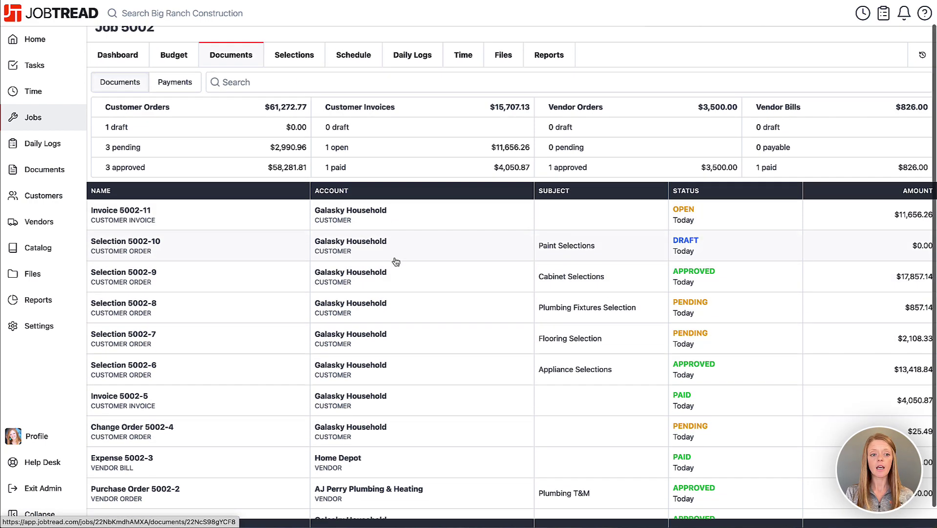
scroll(396, 261, up, 1)
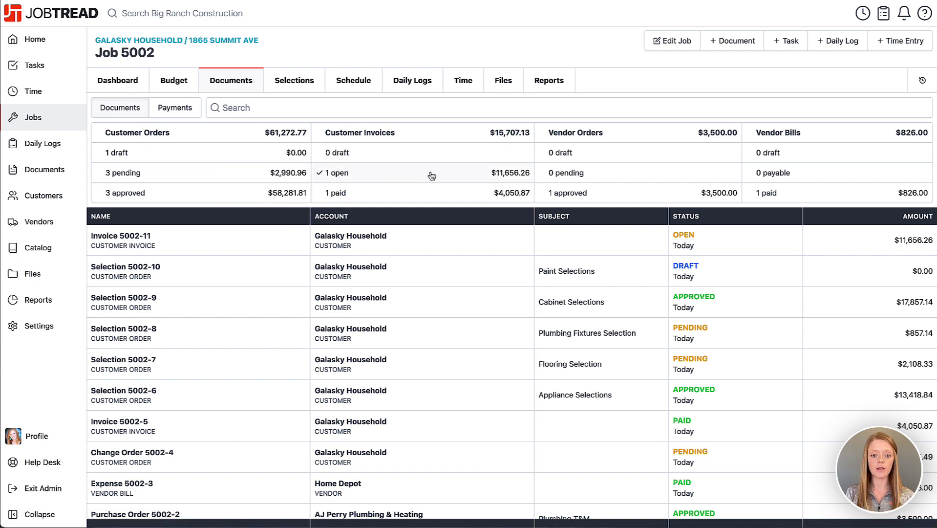
click(382, 175)
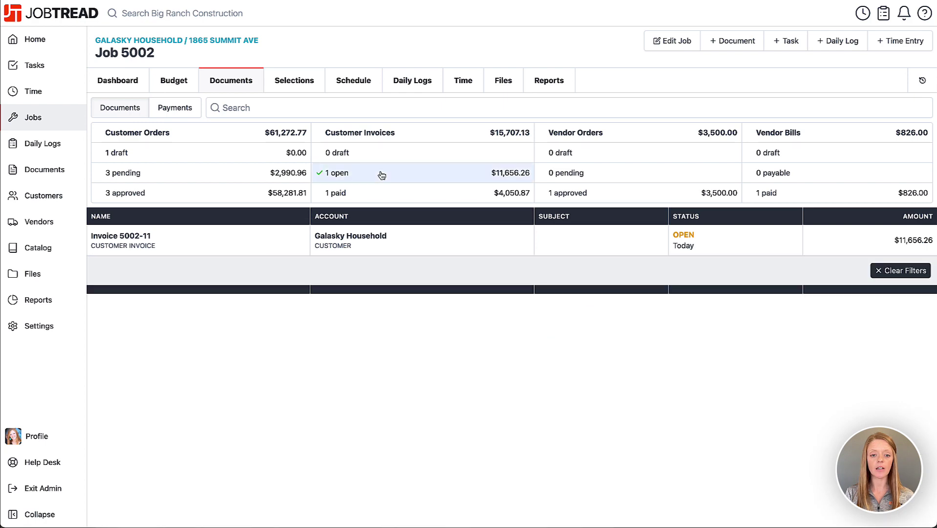
click(905, 271)
Step: Look over the Selections page, expanding and collapsing Appliance Selections
click(296, 91)
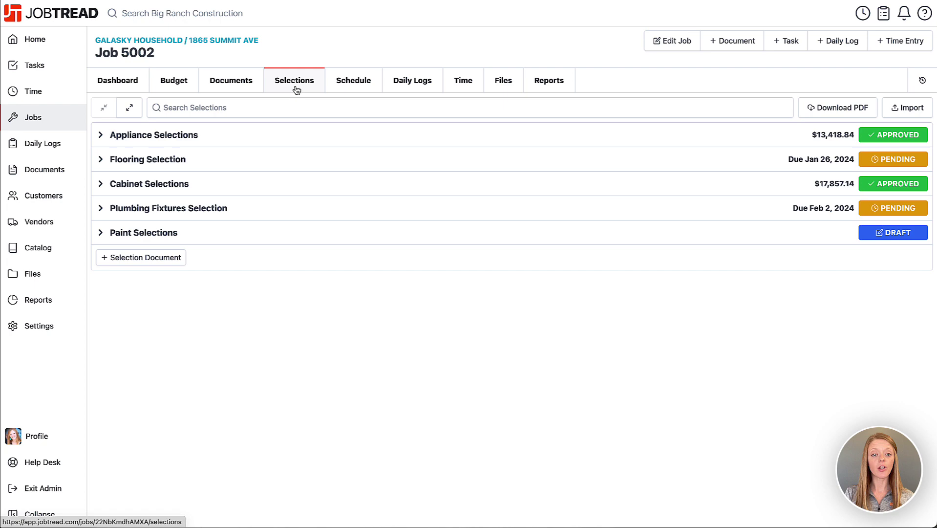
click(103, 141)
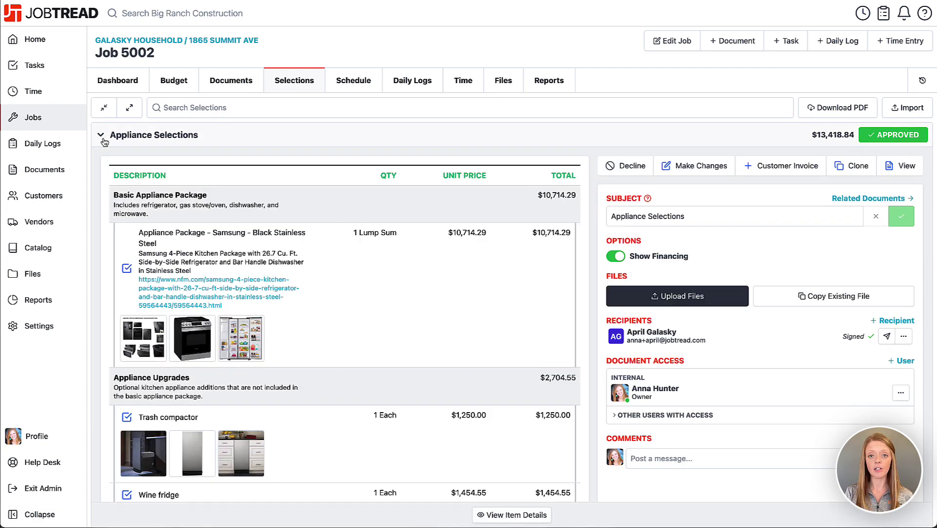
click(101, 137)
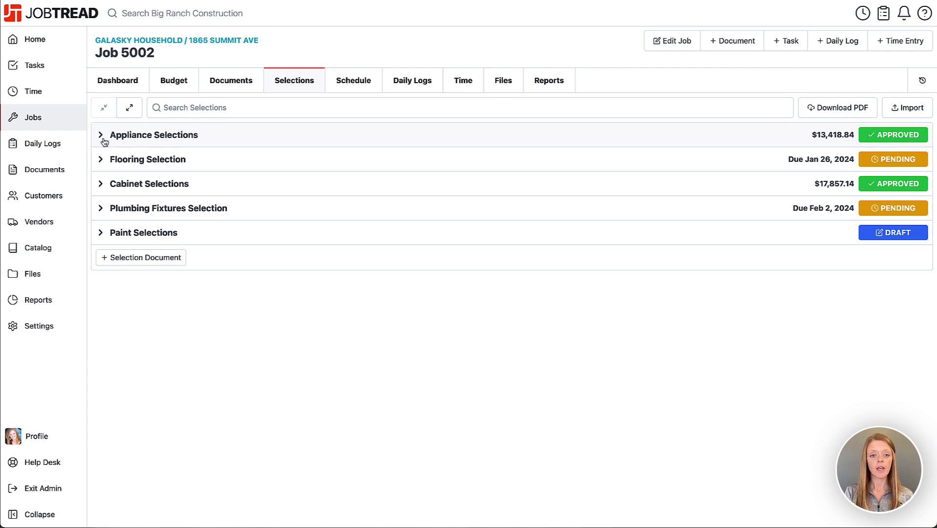
Step: Look through the Gantt schedule and daily logs, ending on the Time entries page
click(357, 88)
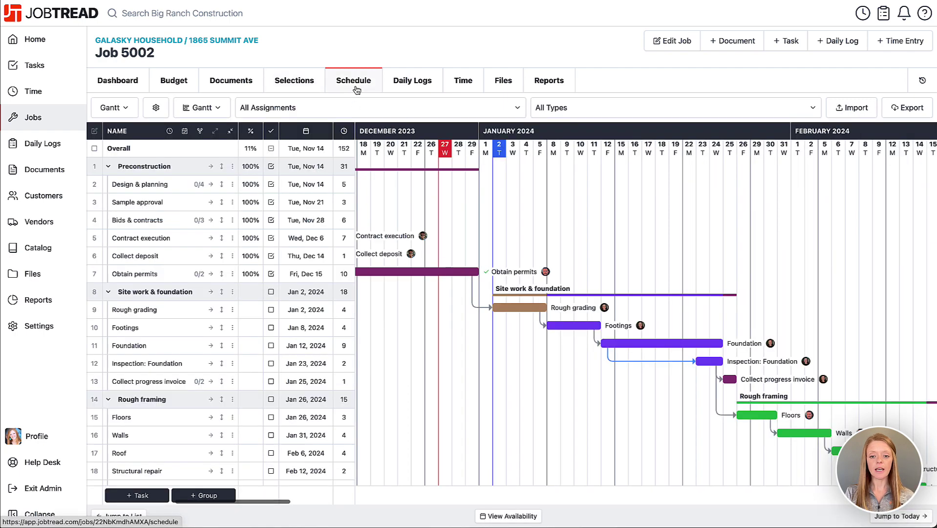
click(434, 86)
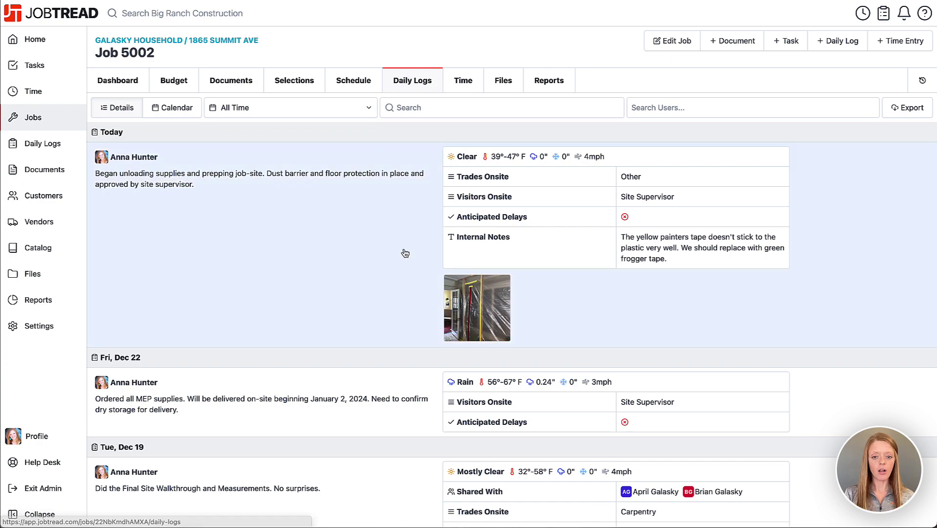
scroll(404, 248, down, 3)
scroll(404, 249, up, 3)
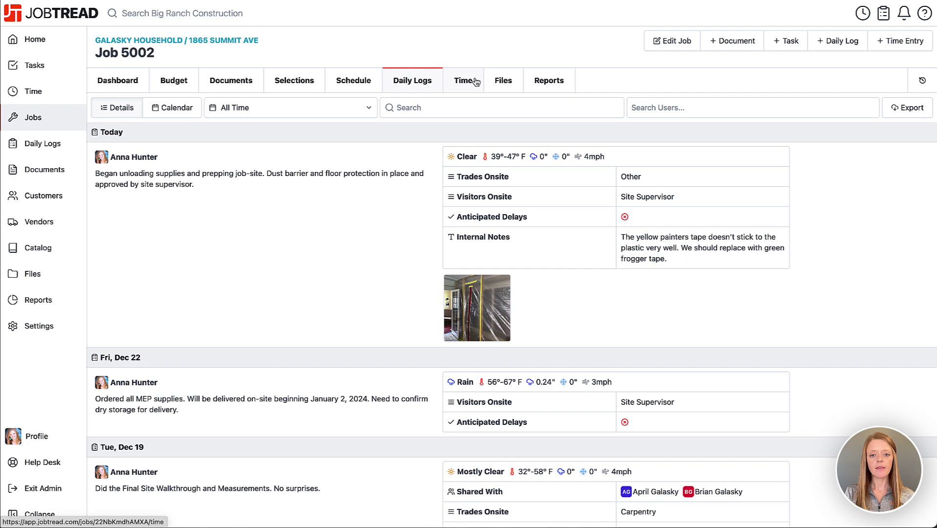
click(475, 81)
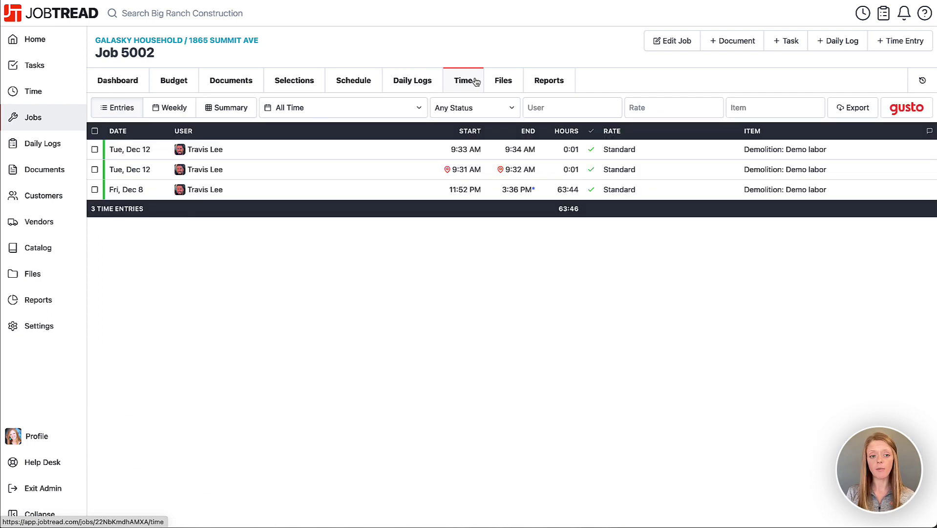
Step: Browse the job's photo files in List and Grid views, then scroll through the Reports tab
click(523, 81)
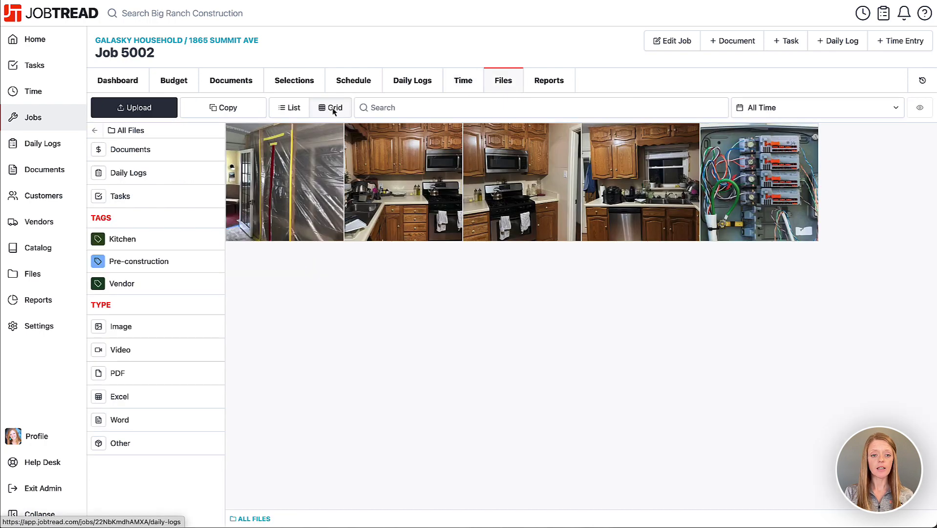
click(290, 108)
click(329, 110)
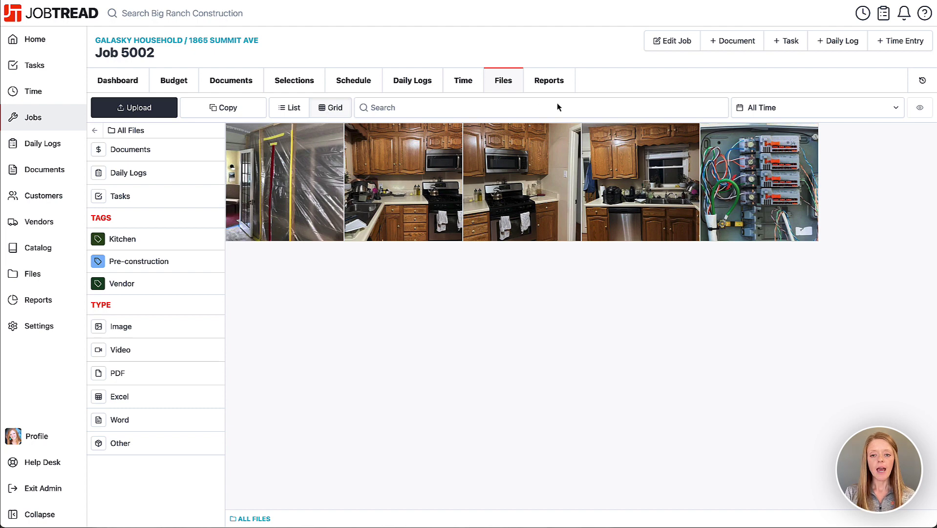
click(552, 87)
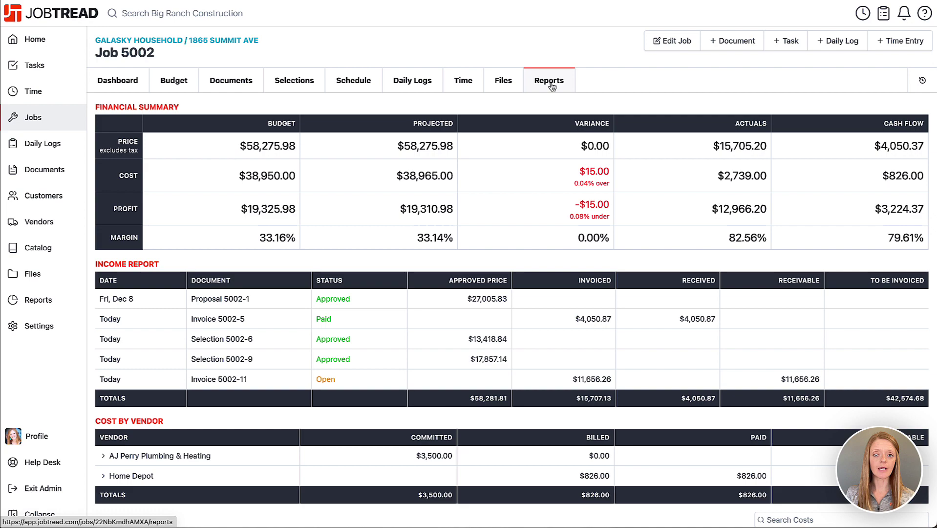
scroll(551, 86, down, 2)
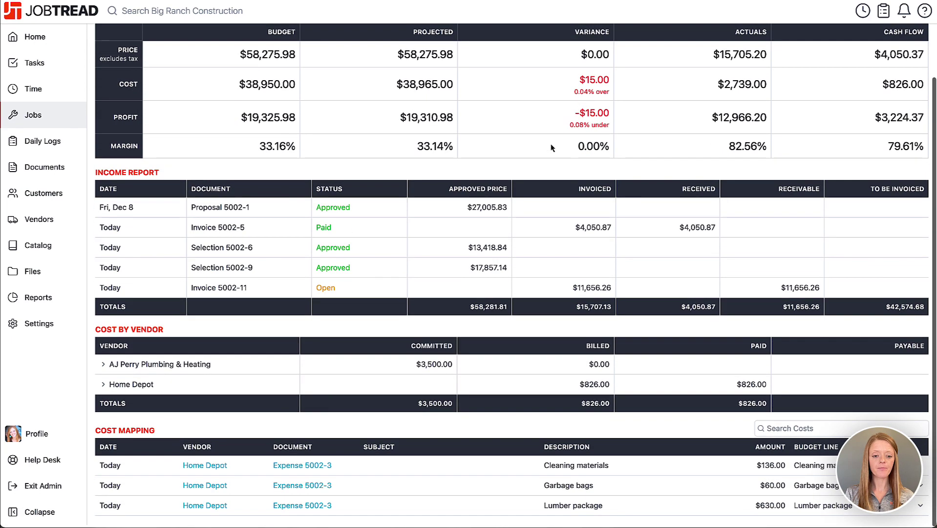
scroll(314, 88, up, 2)
Step: Go back to Job 5002's Dashboard tab
click(107, 86)
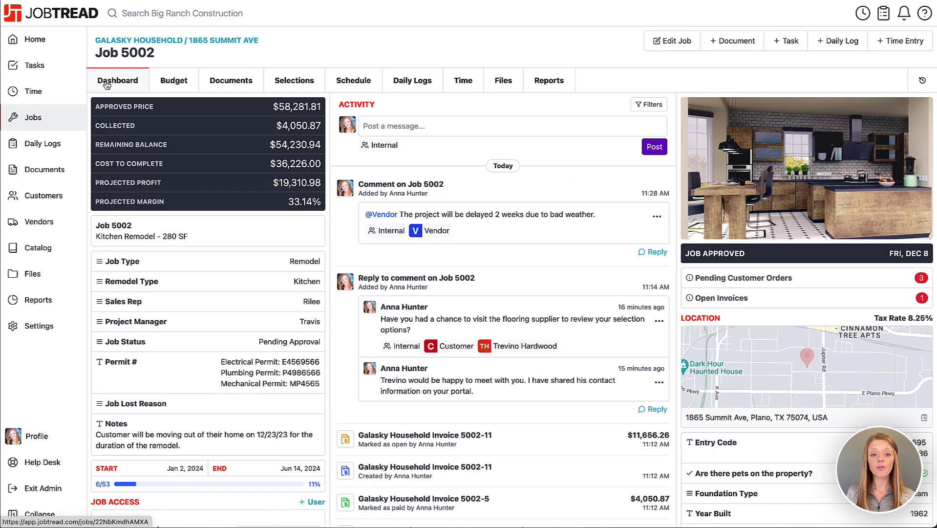